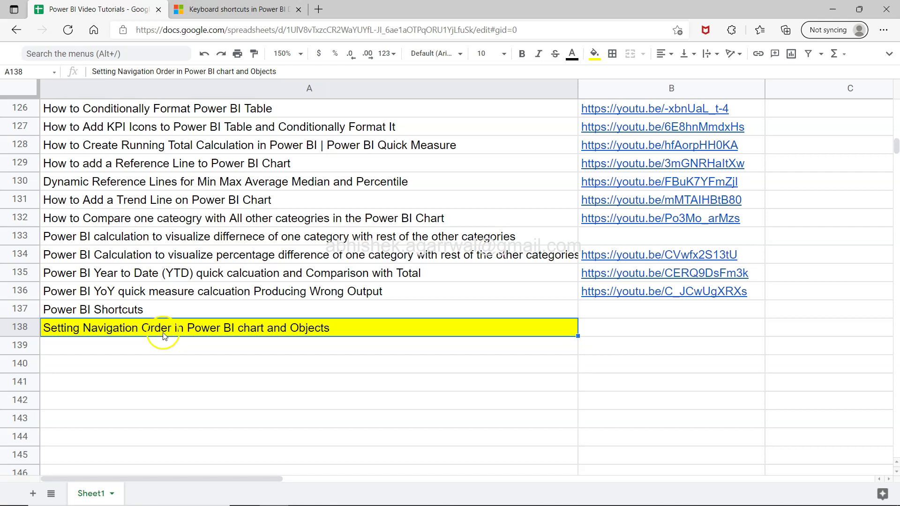
Step: Check that Tab moves focus from the Year slicer to the Sales by Sub-Category chart
click(192, 335)
click(230, 330)
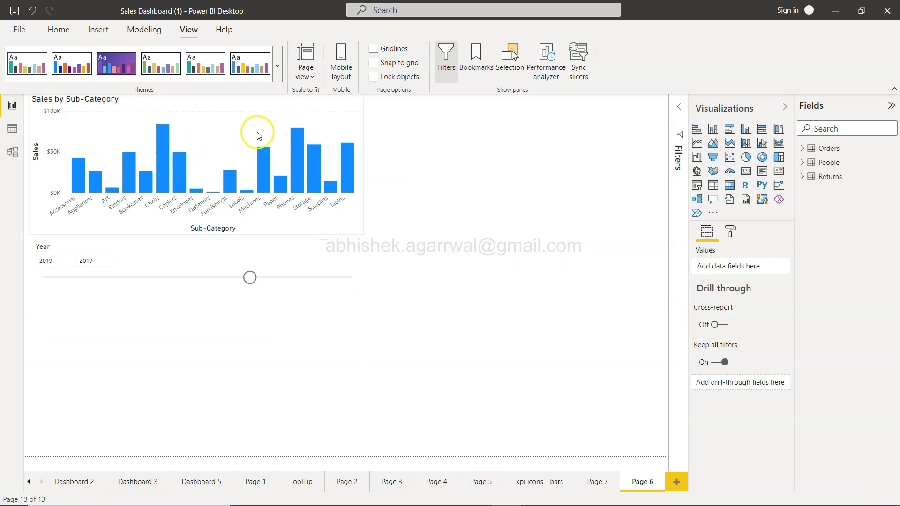
click(224, 112)
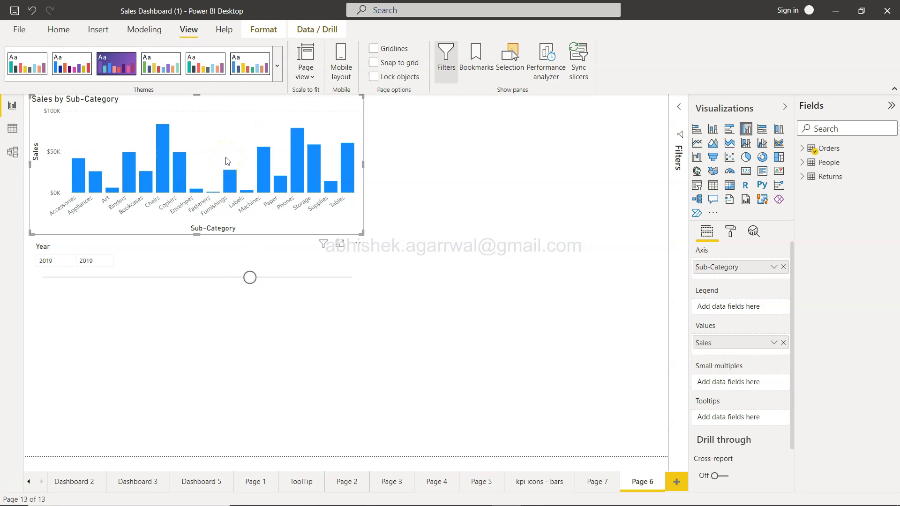
click(134, 295)
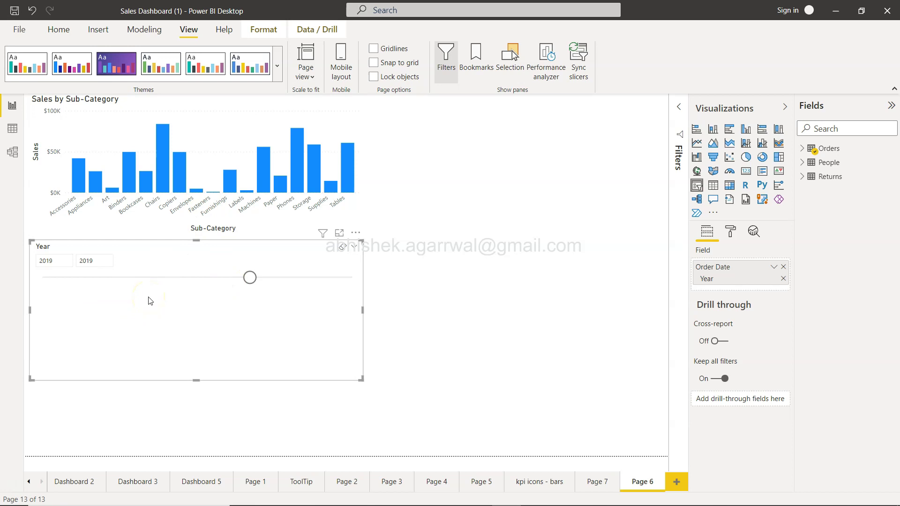
key(Tab)
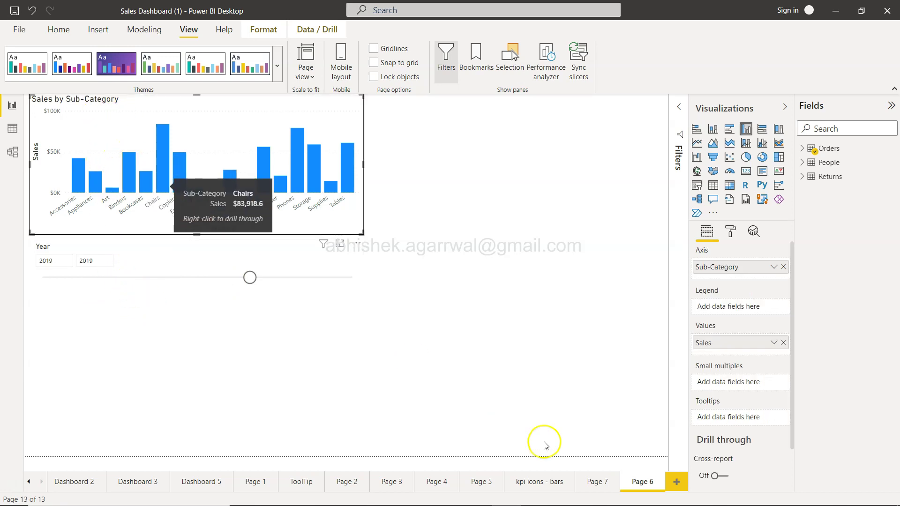
click(520, 332)
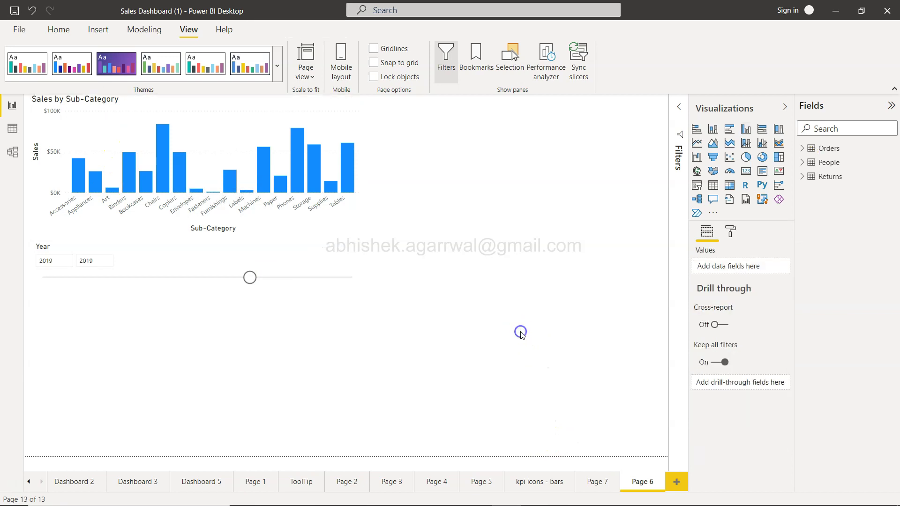
Step: Add a new slicer showing Orders > Category below the Year slicer
click(696, 185)
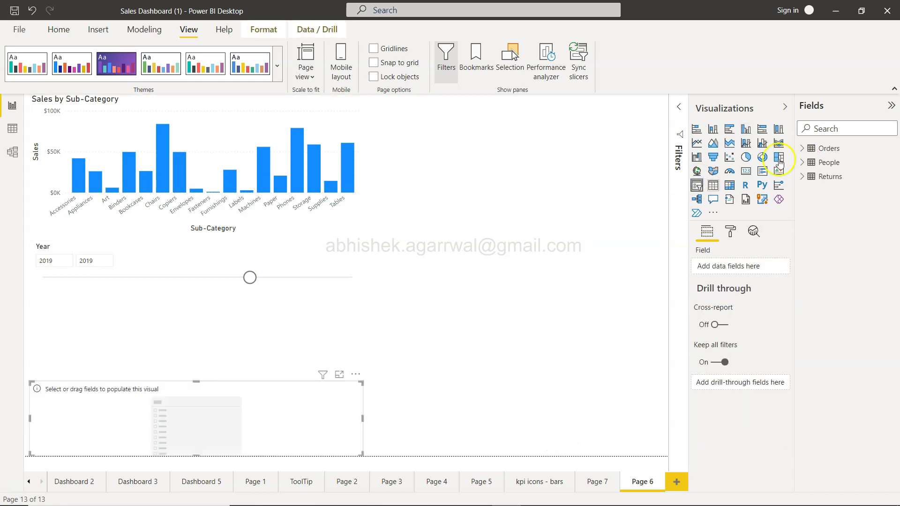
click(805, 150)
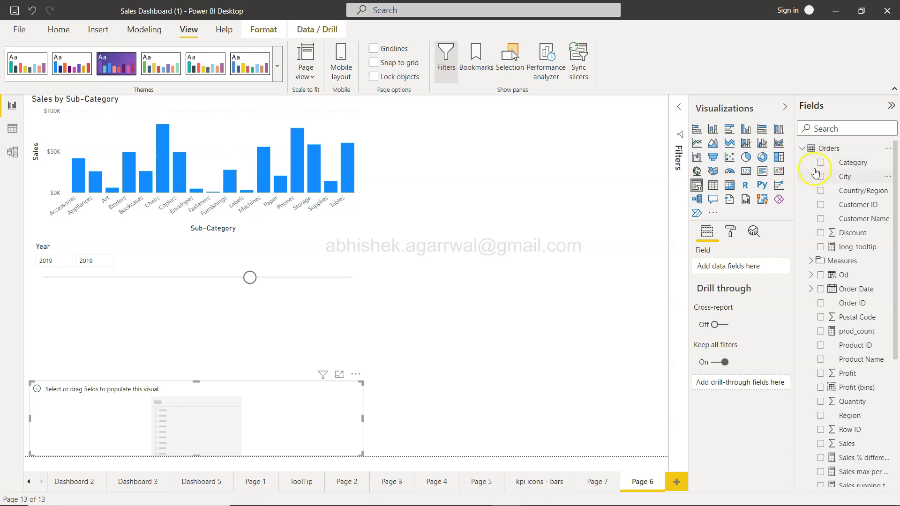
click(820, 163)
click(524, 346)
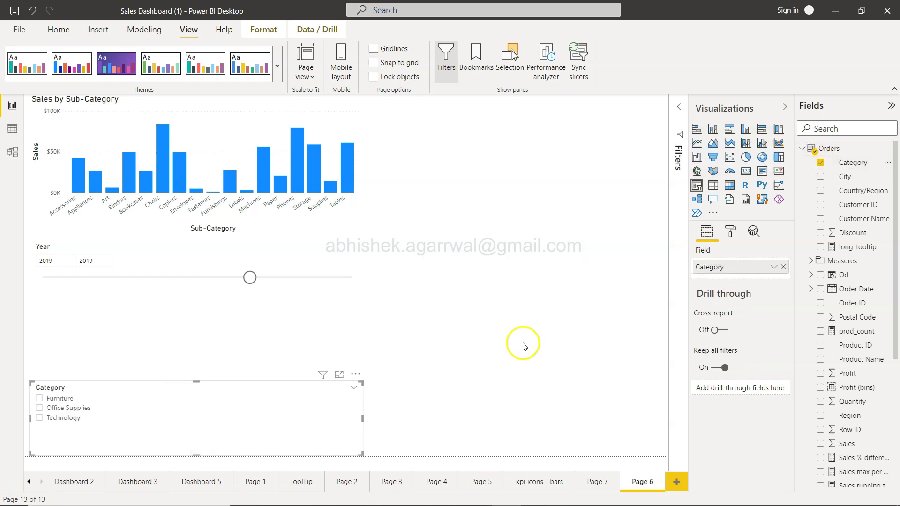
click(401, 377)
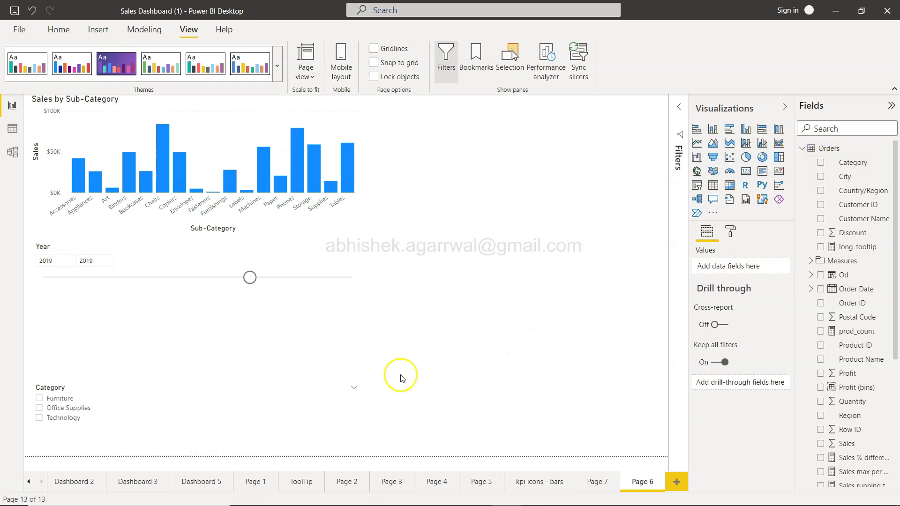
Step: Cycle focus with Tab and Shift+Tab between the Year slicer and the chart
click(295, 402)
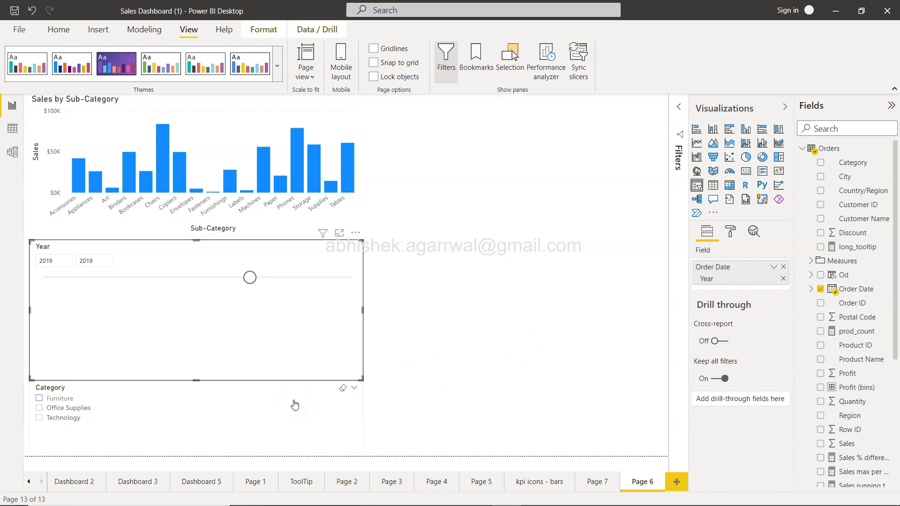
key(Tab)
key(shift+Tab)
key(Tab)
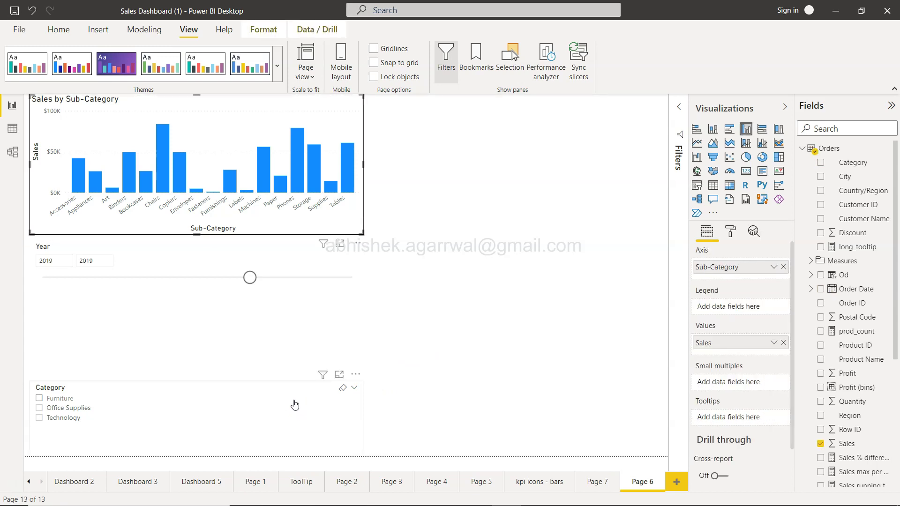
key(shift+Tab)
key(Tab)
click(450, 349)
key(Tab)
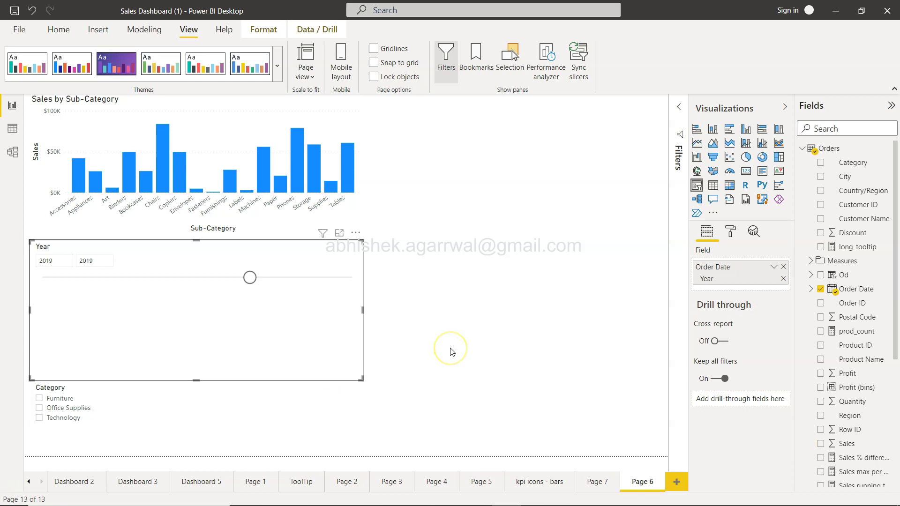
key(Tab)
key(shift+Tab)
key(Tab)
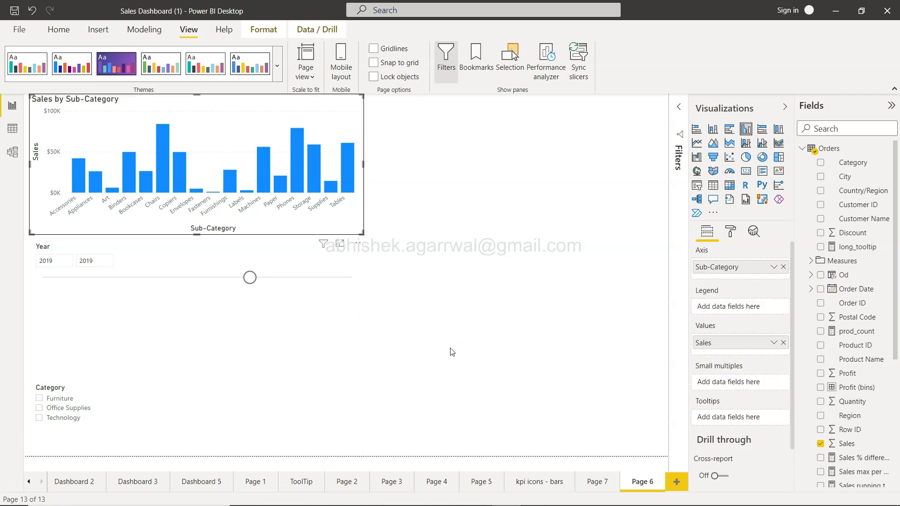
key(shift+Tab)
key(Tab)
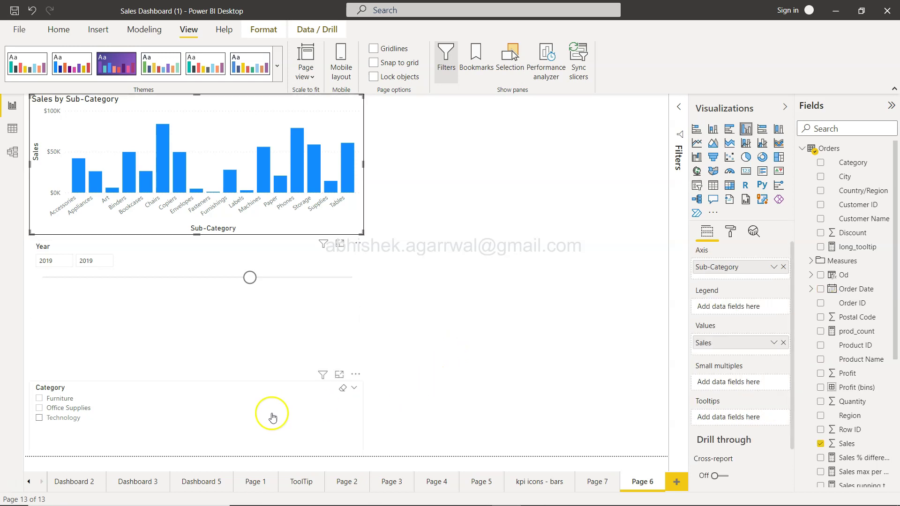
Step: Filter the chart to Office Supplies, then narrow the Category slicer and move it beside the chart
click(197, 406)
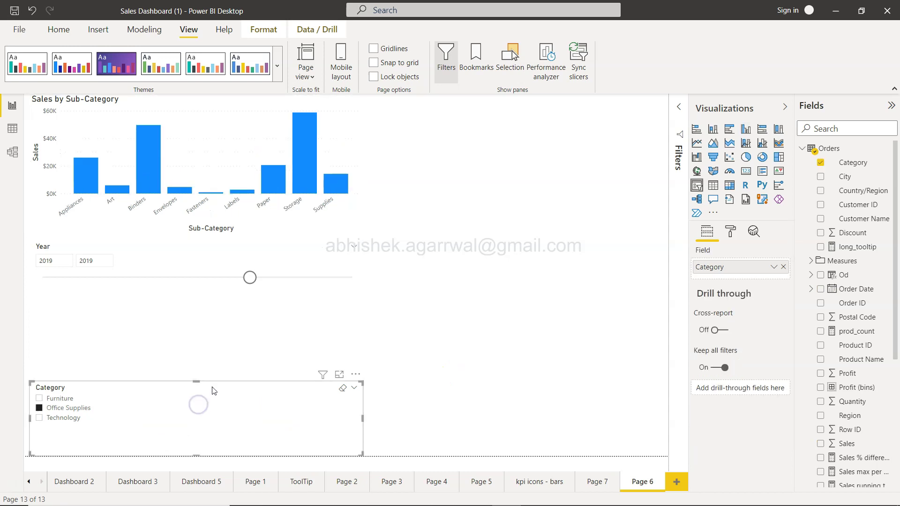
drag(233, 393, 746, 196)
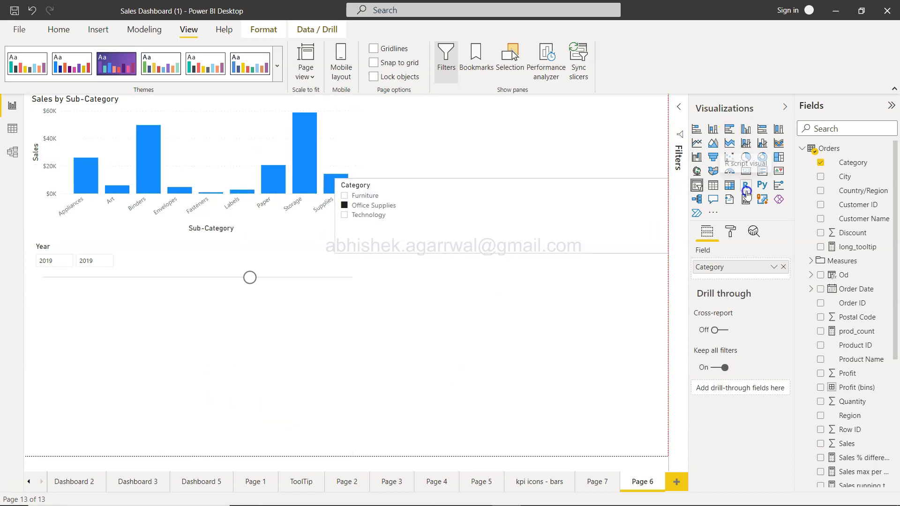
drag(333, 212, 511, 213)
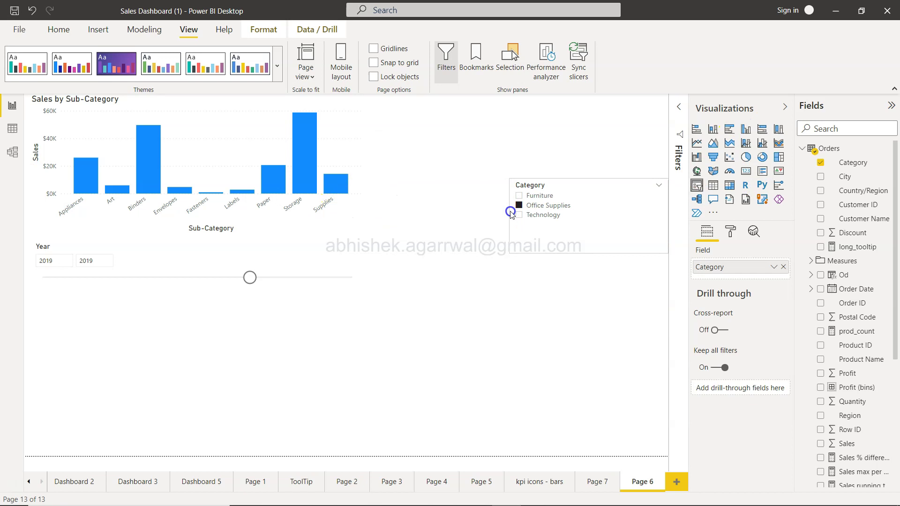
drag(618, 235, 532, 177)
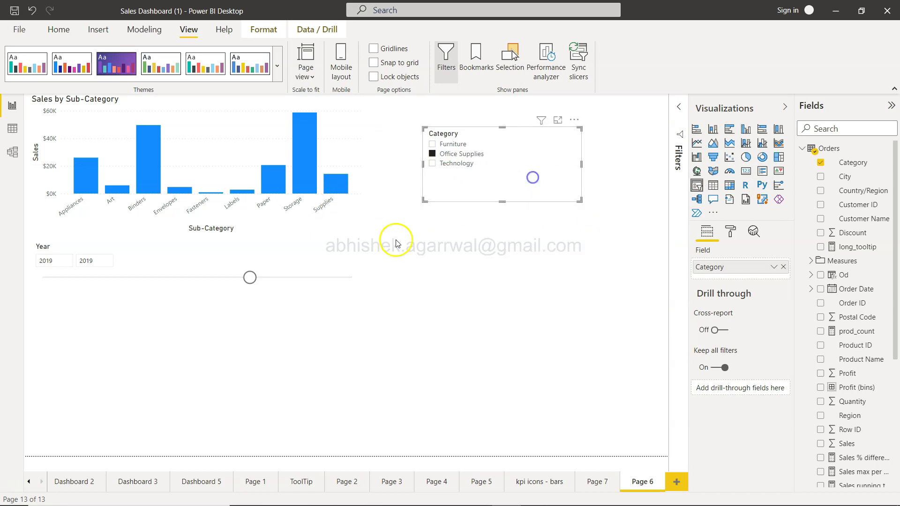
Step: Narrow and shorten the Year slicer, then place it under the Category slicer
click(303, 258)
drag(361, 310, 182, 301)
click(105, 382)
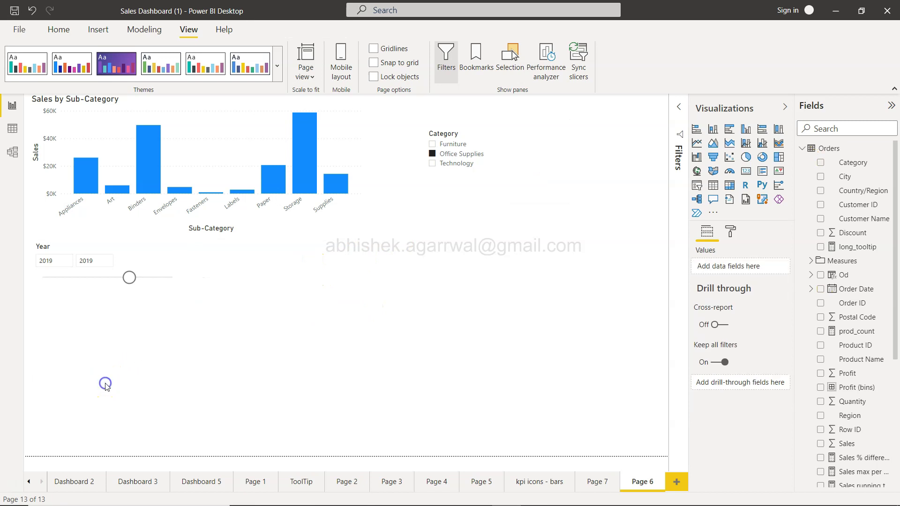
click(106, 367)
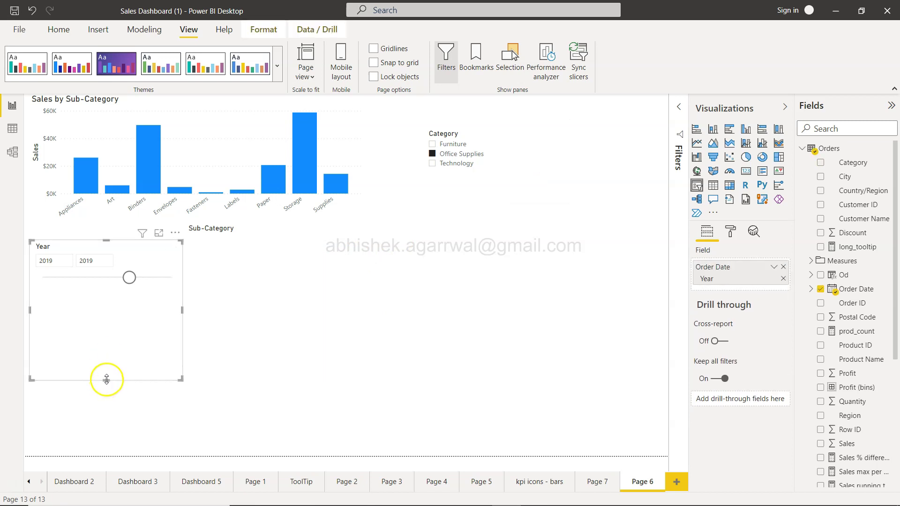
drag(106, 379, 126, 301)
drag(136, 255, 508, 199)
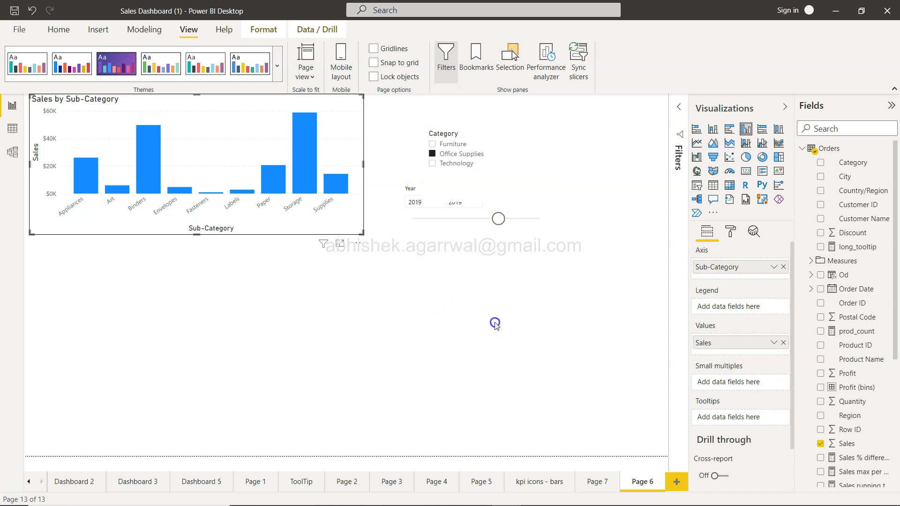
click(495, 323)
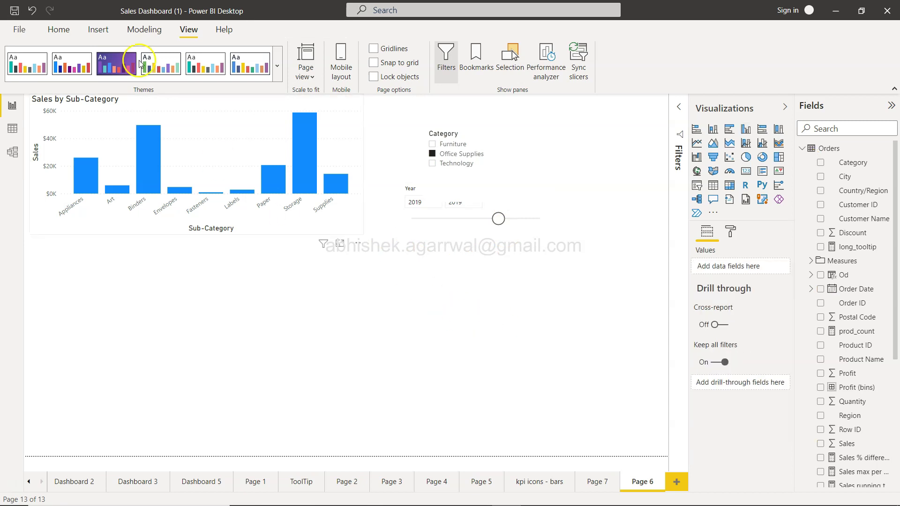
Step: Show the Selection pane's Tab order list and check the Category slicer, Year slicer and Sales by Sub-Category rows
click(192, 32)
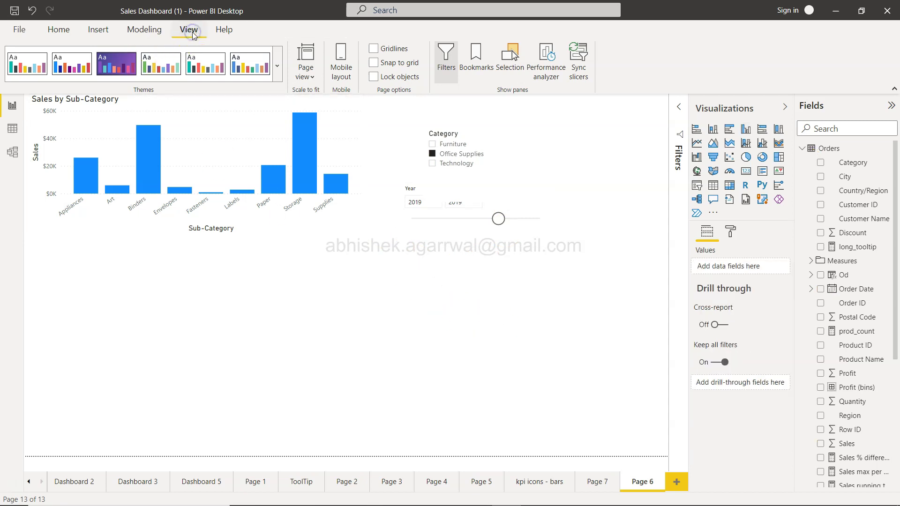
click(519, 63)
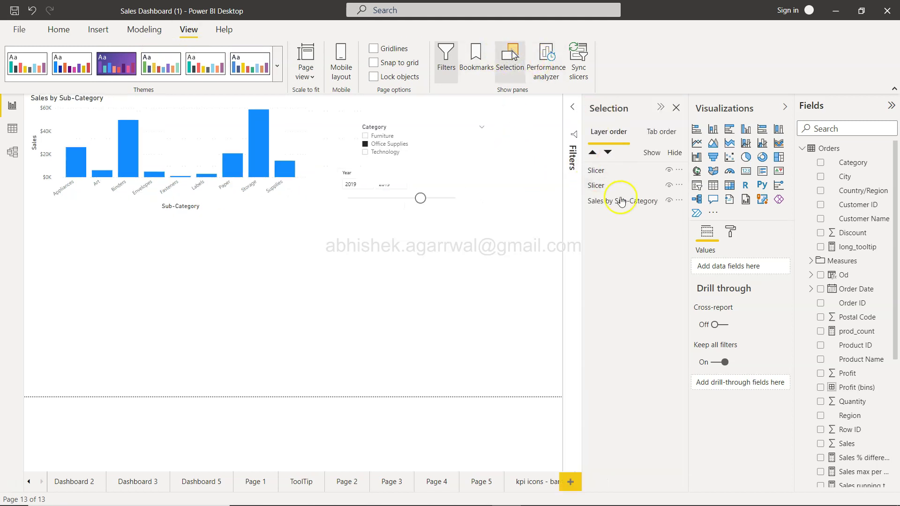
click(669, 130)
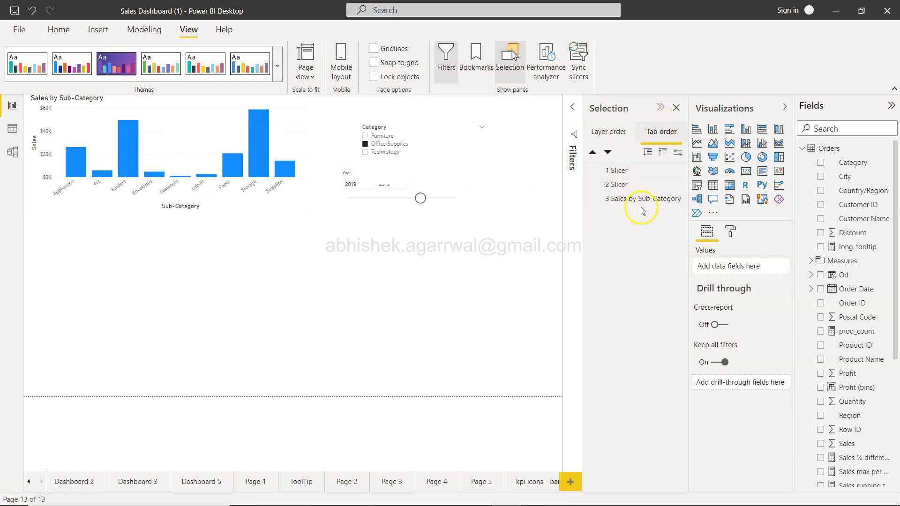
click(627, 171)
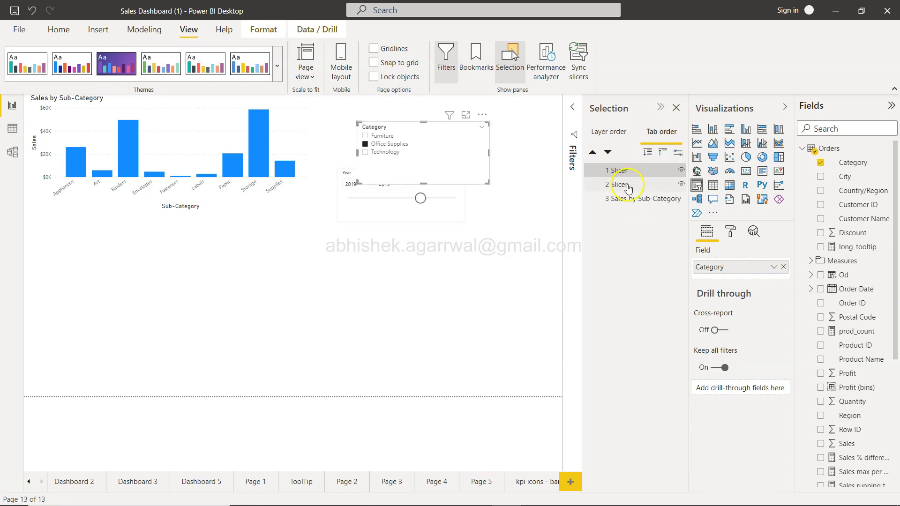
click(628, 186)
click(635, 201)
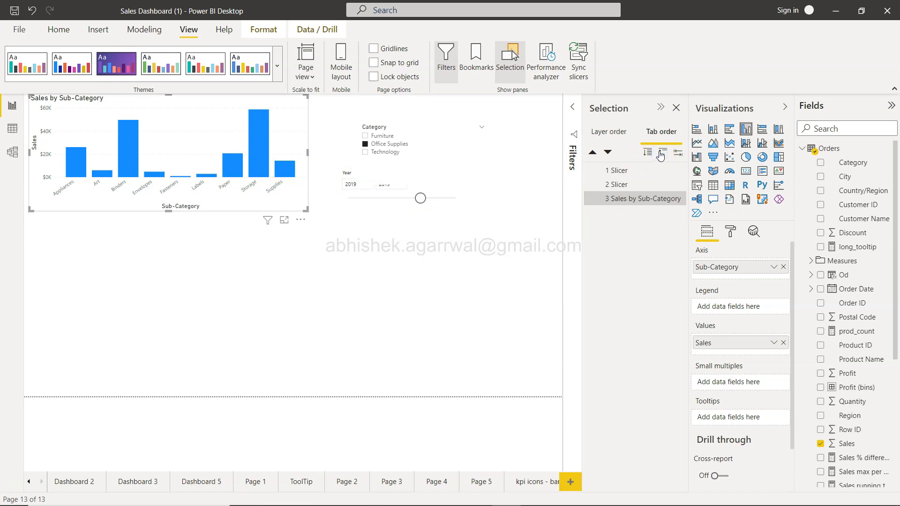
Step: Move Sales by Sub-Category to the top of the tab order and test the new order with Tab
click(645, 201)
drag(644, 201, 645, 169)
click(638, 186)
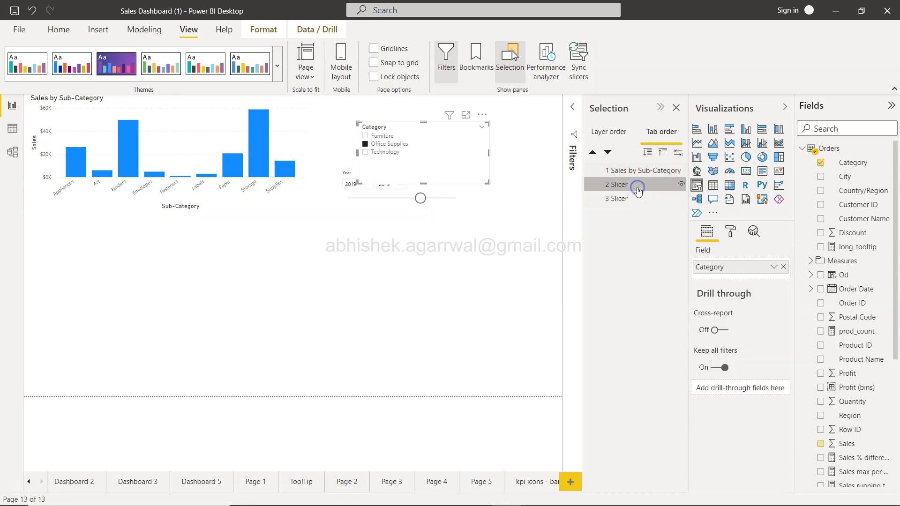
click(638, 203)
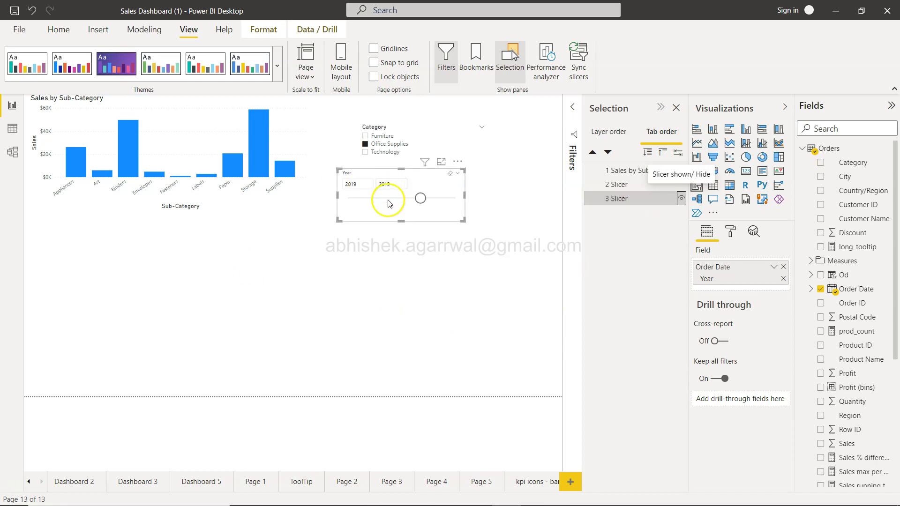
key(Tab)
key(Tab)
key(Tab)
key(Tab)
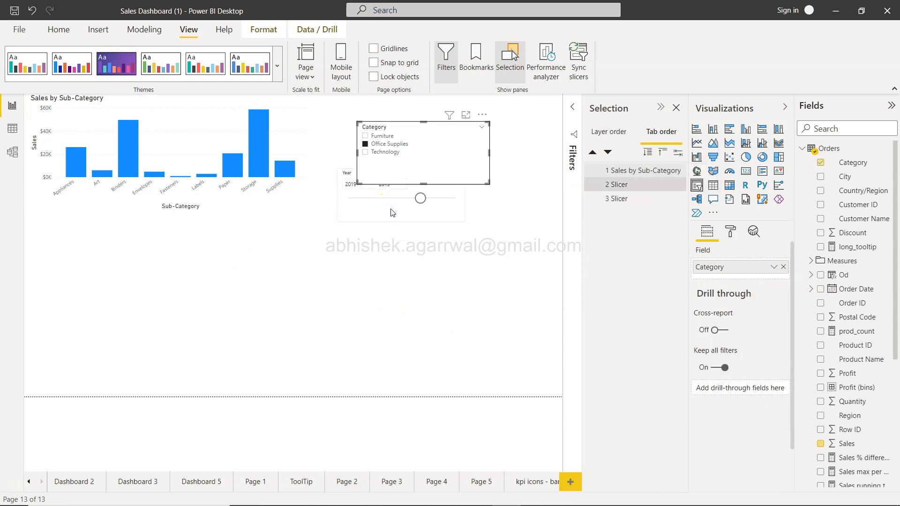
key(Tab)
key(Tab)
key(Tab)
key(Tab)
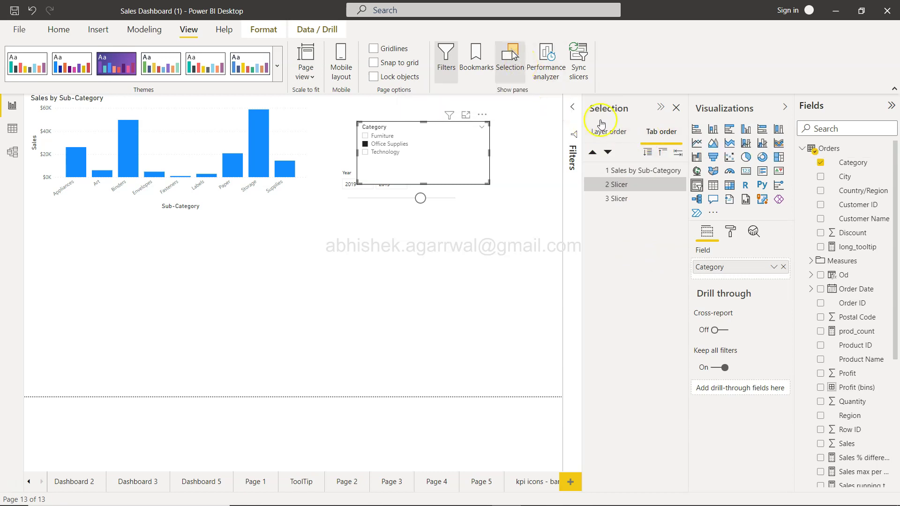
Step: Close the Selection pane and collapse the Visualizations pane
click(677, 108)
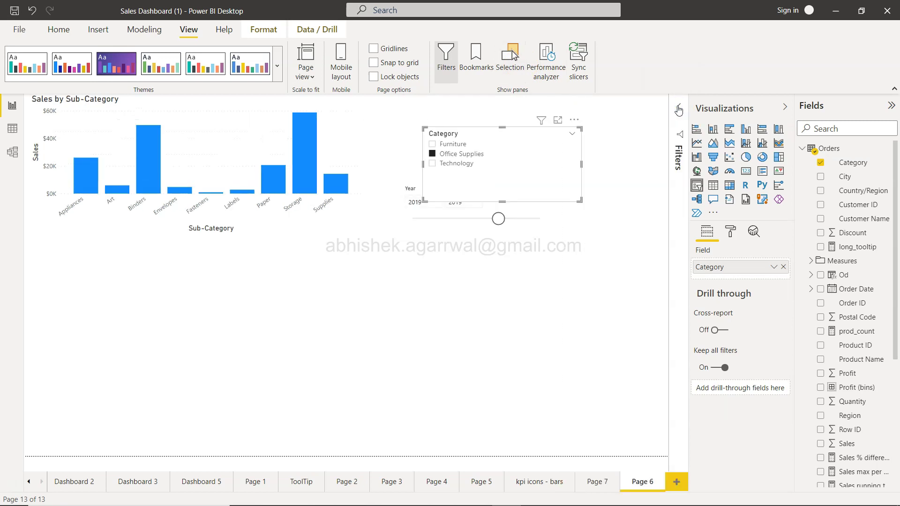
click(785, 106)
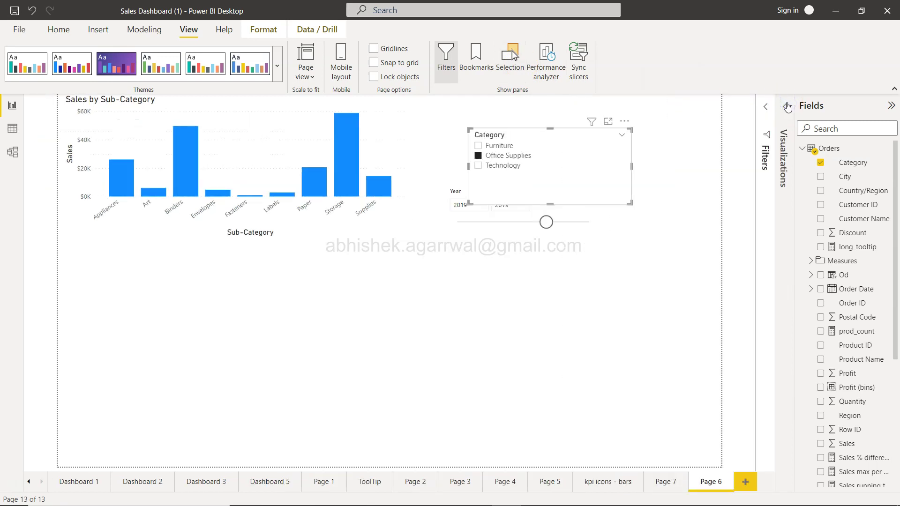